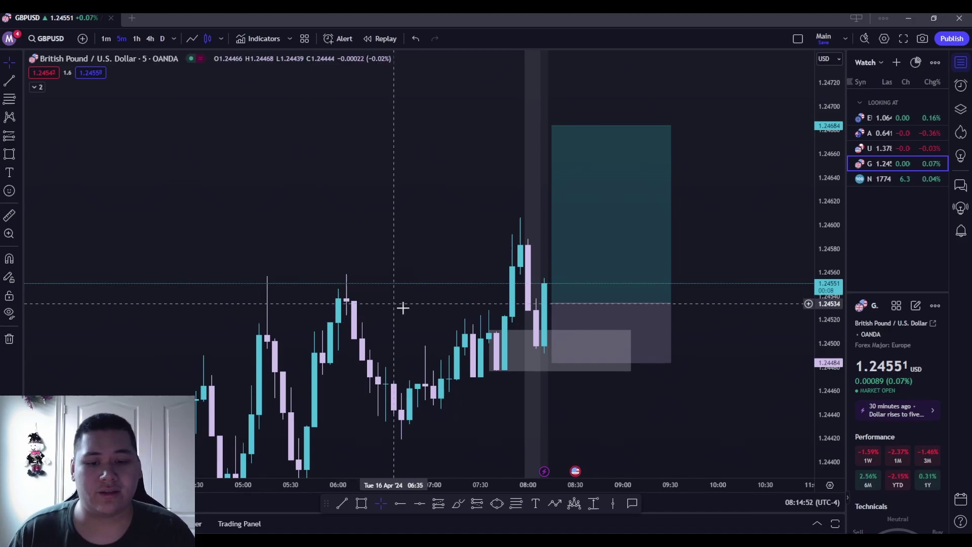
Switch the GBPUSD chart to the 4-hour timeframe with the 4h shortcut
{"action": "scroll", "coordinate": [480, 354], "scroll_direction": "down", "scroll_amount": 2}
{"action": "scroll", "coordinate": [481, 354], "scroll_direction": "up", "scroll_amount": 2}
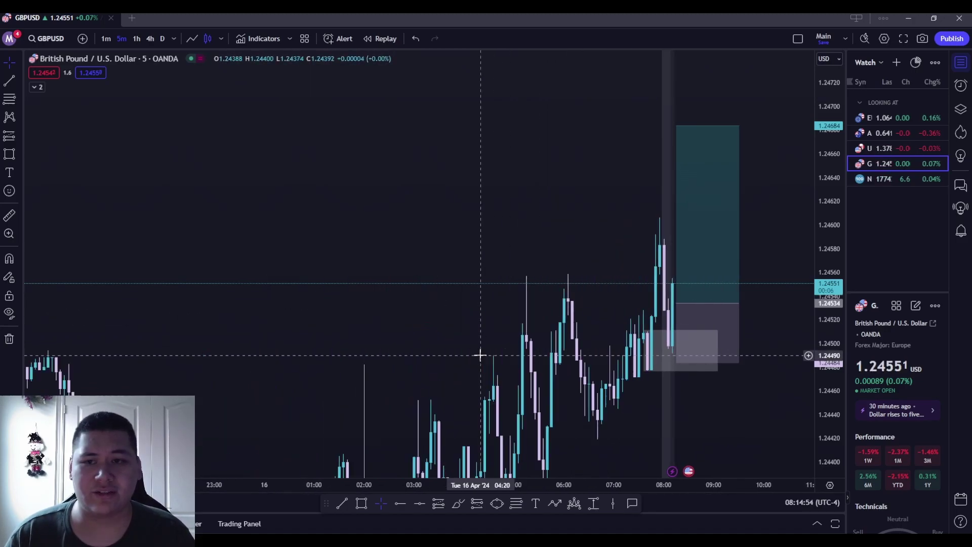
{"action": "type", "text": "4h"}
{"action": "key", "text": "Return"}
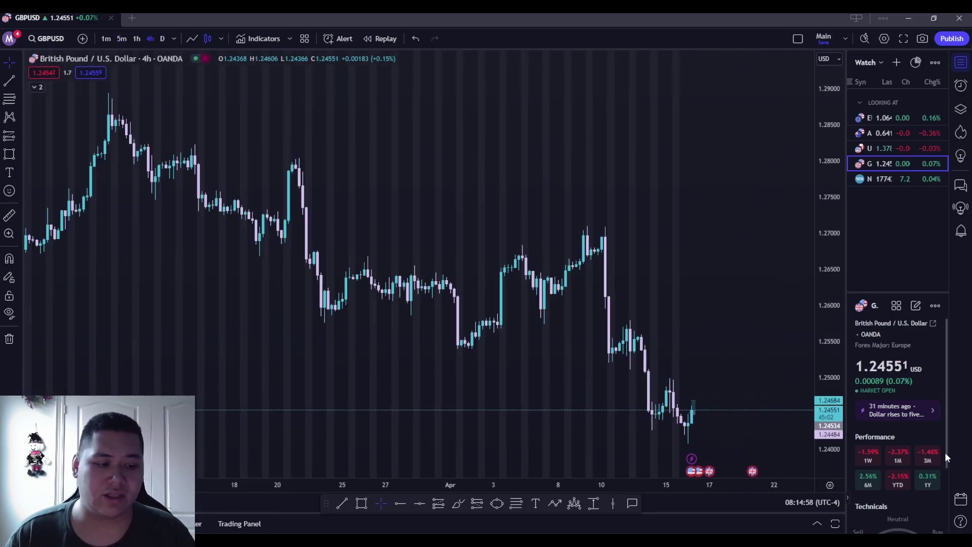
Pan the 4-hour chart back to show GBPUSD price history from July 2023 onward
{"action": "scroll", "coordinate": [790, 373], "scroll_direction": "down", "scroll_amount": 2}
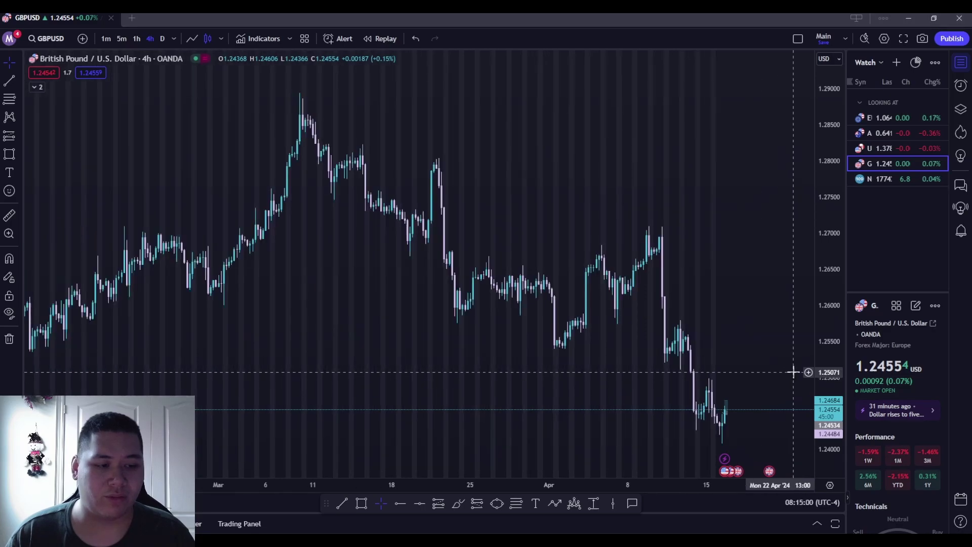
{"action": "scroll", "coordinate": [739, 332], "scroll_direction": "down", "scroll_amount": 4}
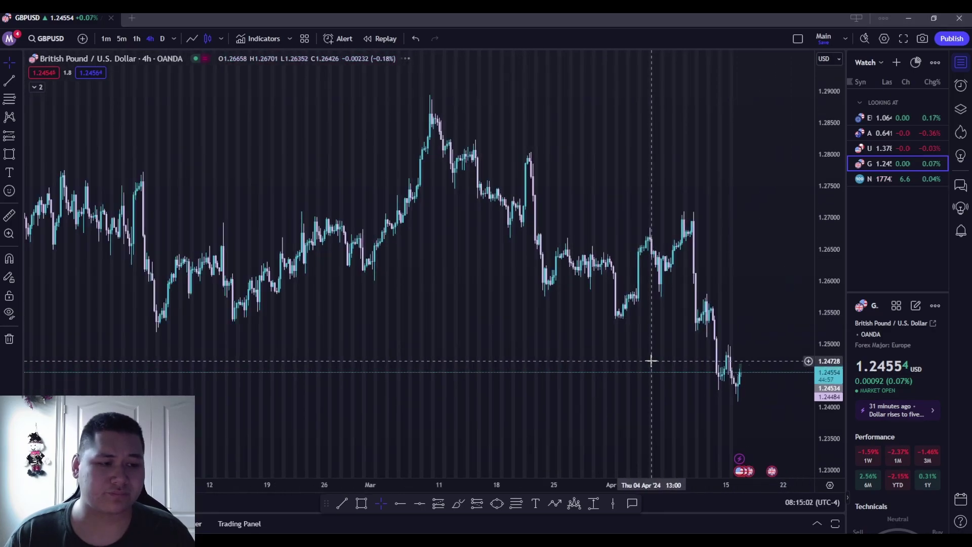
{"action": "scroll", "coordinate": [646, 357], "scroll_direction": "down", "scroll_amount": 2}
{"action": "scroll", "coordinate": [367, 395], "scroll_direction": "down", "scroll_amount": 2}
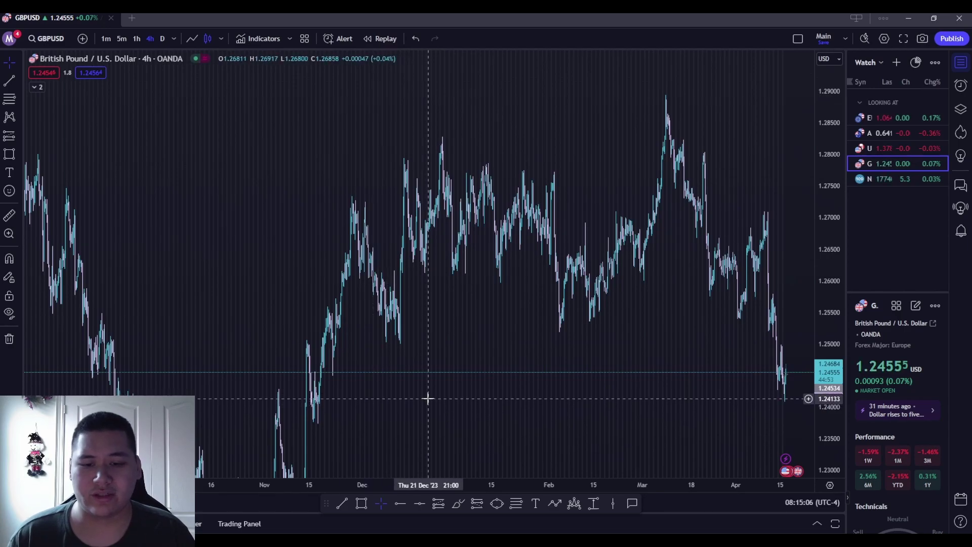
{"action": "scroll", "coordinate": [427, 399], "scroll_direction": "up", "scroll_amount": 3}
{"action": "scroll", "coordinate": [428, 397], "scroll_direction": "down", "scroll_amount": 3}
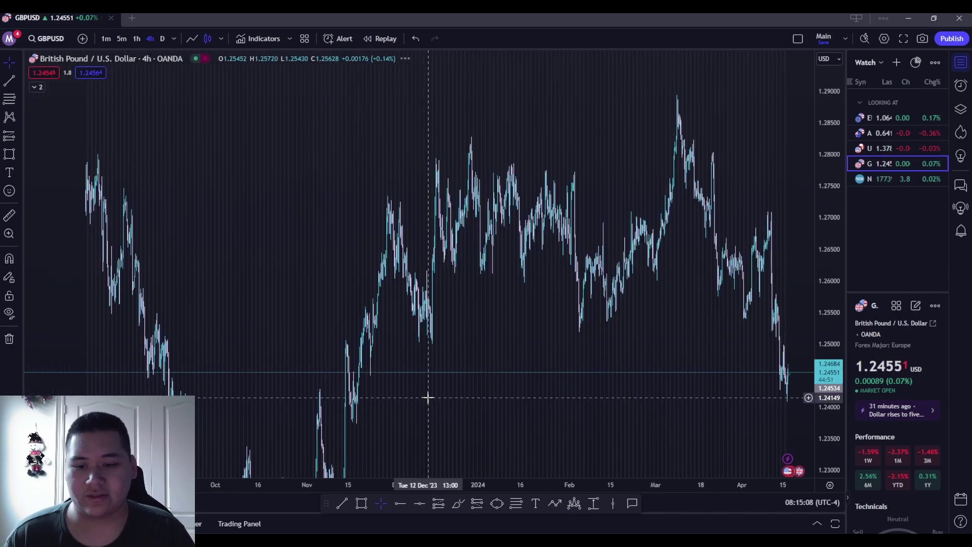
{"action": "left_click_drag", "start_coordinate": [428, 397], "coordinate": [550, 346]}
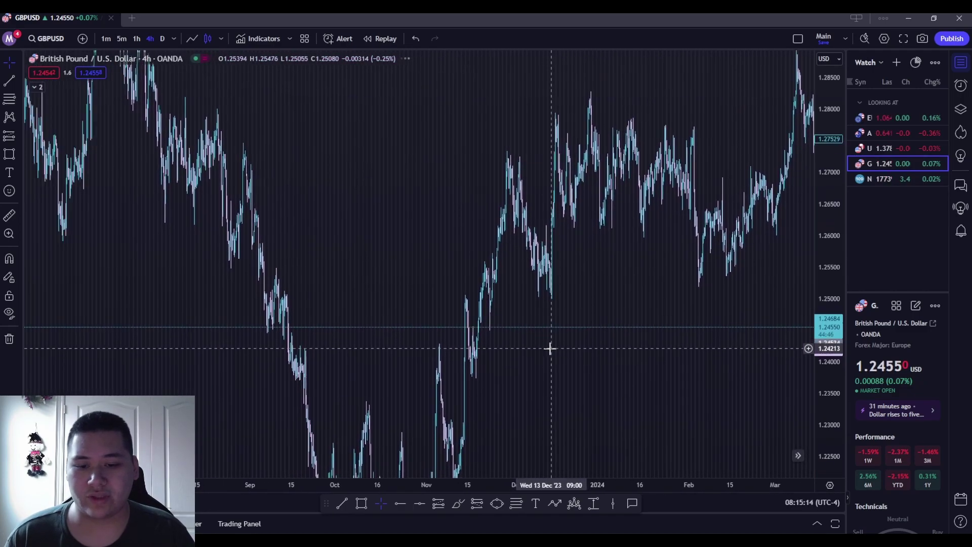
{"action": "scroll", "coordinate": [358, 351], "scroll_direction": "down", "scroll_amount": 1}
{"action": "left_click_drag", "start_coordinate": [358, 351], "coordinate": [431, 359]}
{"action": "scroll", "coordinate": [431, 358], "scroll_direction": "down", "scroll_amount": 1}
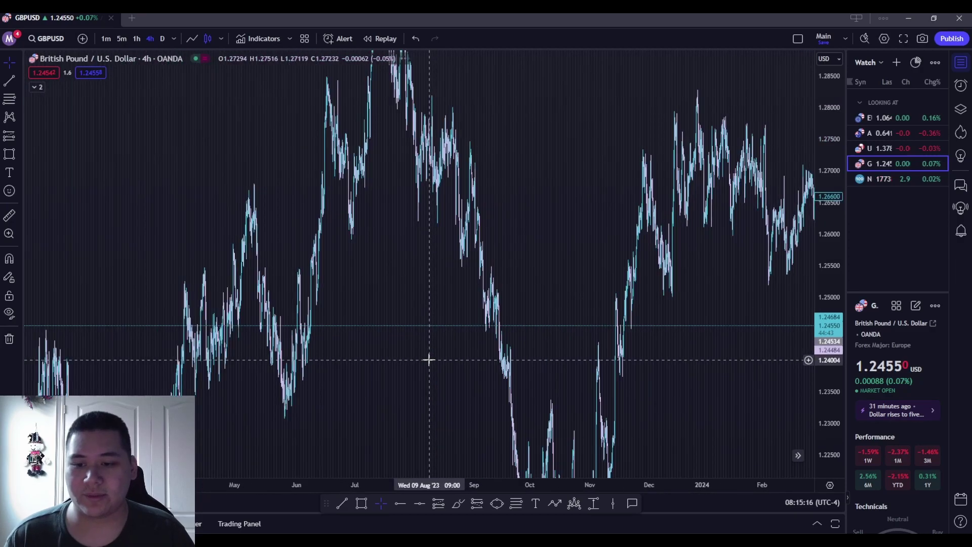
{"action": "scroll", "coordinate": [424, 359], "scroll_direction": "down", "scroll_amount": 1}
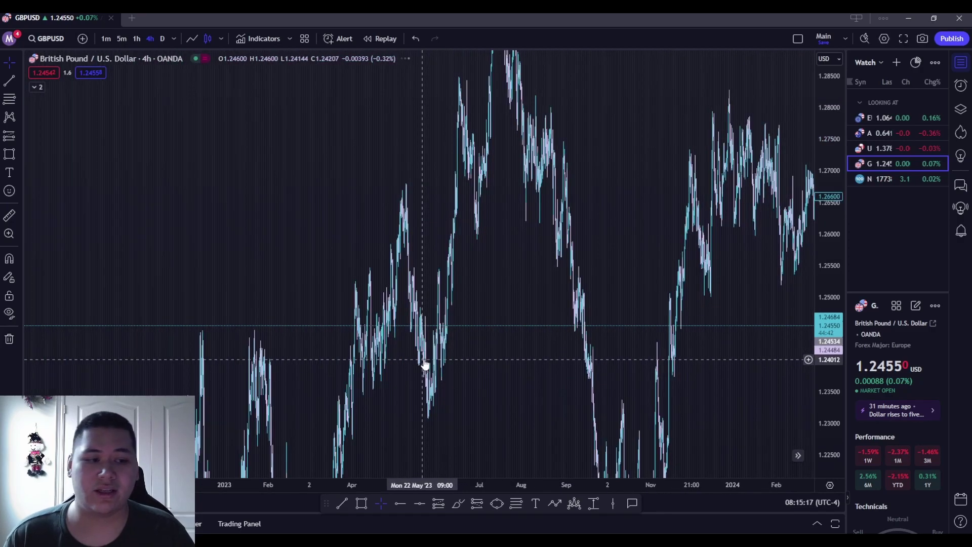
Re-fit the price scale to the visible 4-hour candles
{"action": "double_click", "coordinate": [842, 230]}
{"action": "scroll", "coordinate": [499, 309], "scroll_direction": "up", "scroll_amount": 5}
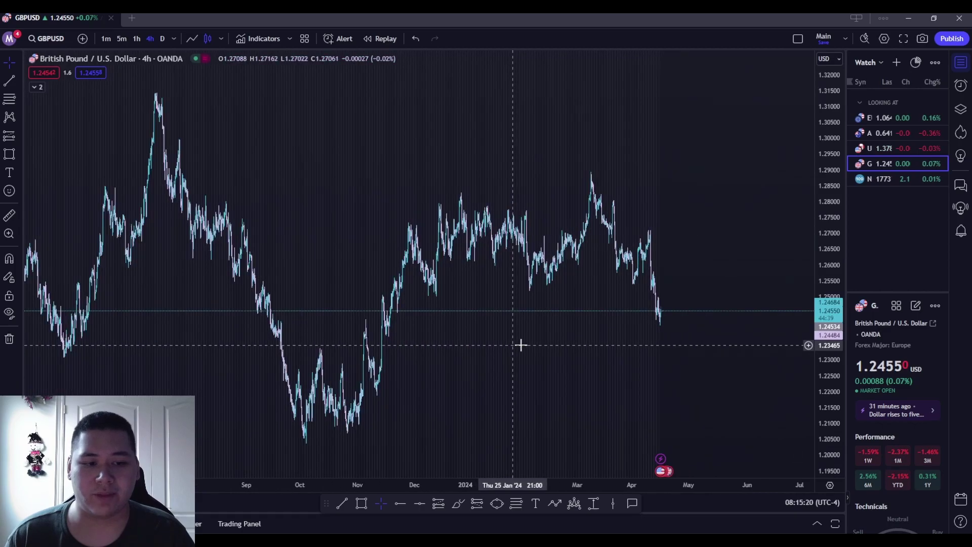
{"action": "scroll", "coordinate": [234, 336], "scroll_direction": "down", "scroll_amount": 2}
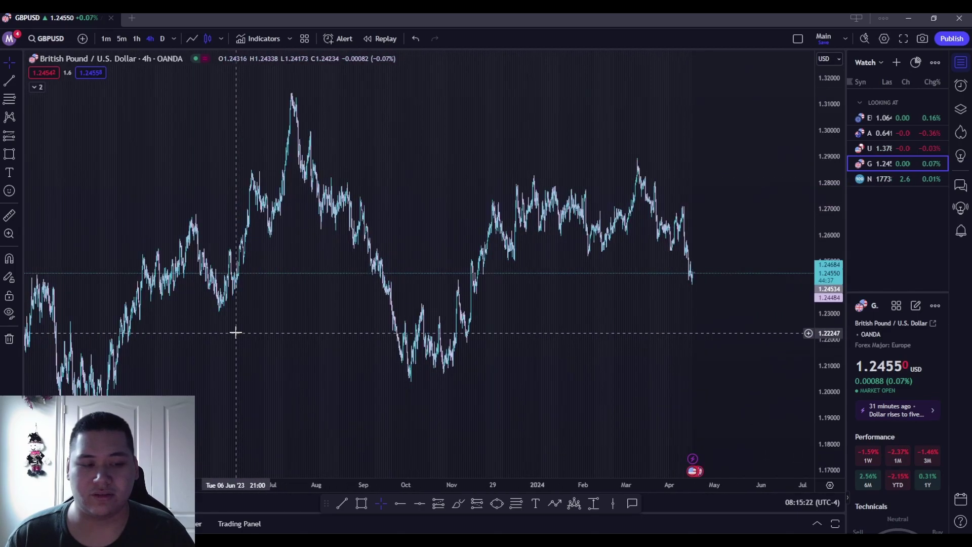
{"action": "scroll", "coordinate": [558, 332], "scroll_direction": "up", "scroll_amount": 4}
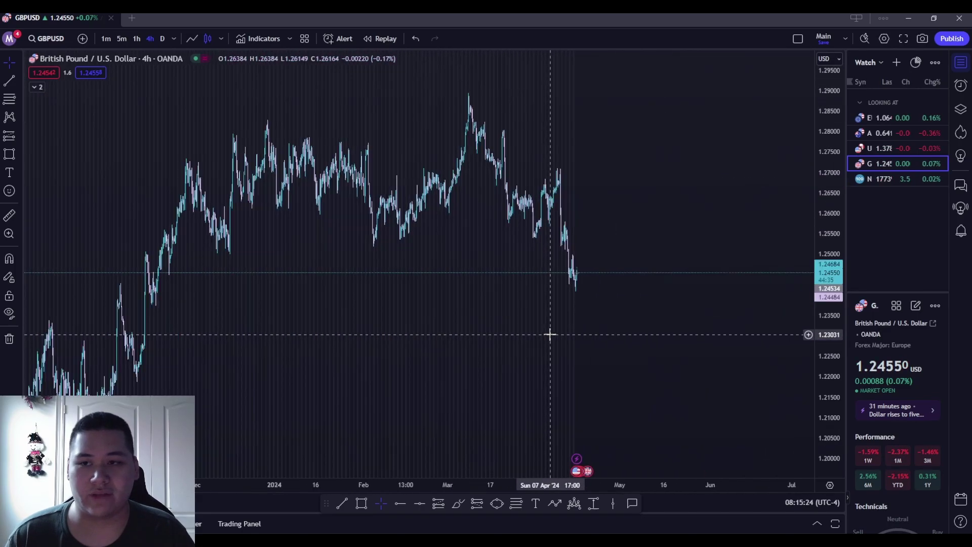
Return to 5-minute, reset the chart view and centre the long-position boxes near 08:00
{"action": "left_click", "coordinate": [122, 39]}
{"action": "right_click", "coordinate": [709, 366]}
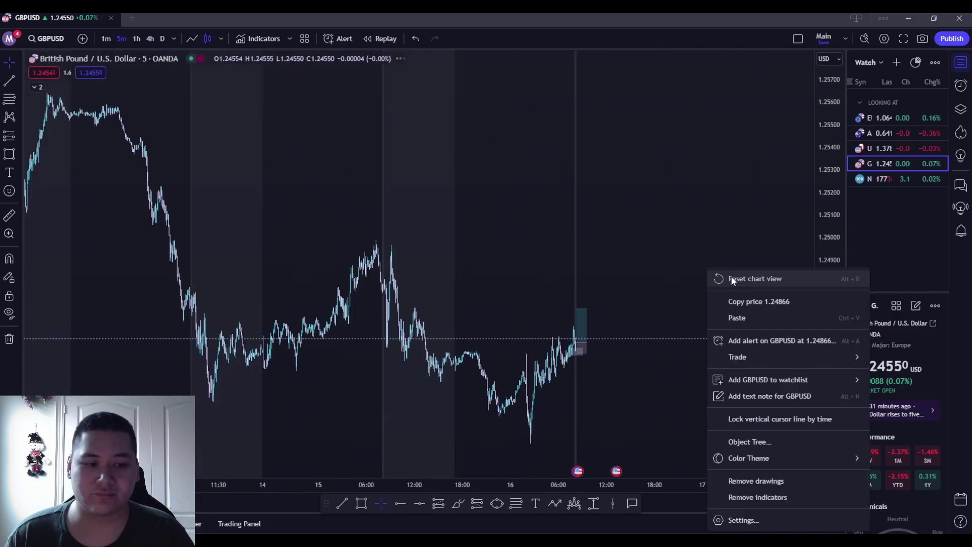
{"action": "left_click", "coordinate": [710, 366]}
{"action": "scroll", "coordinate": [709, 366], "scroll_direction": "up", "scroll_amount": 5}
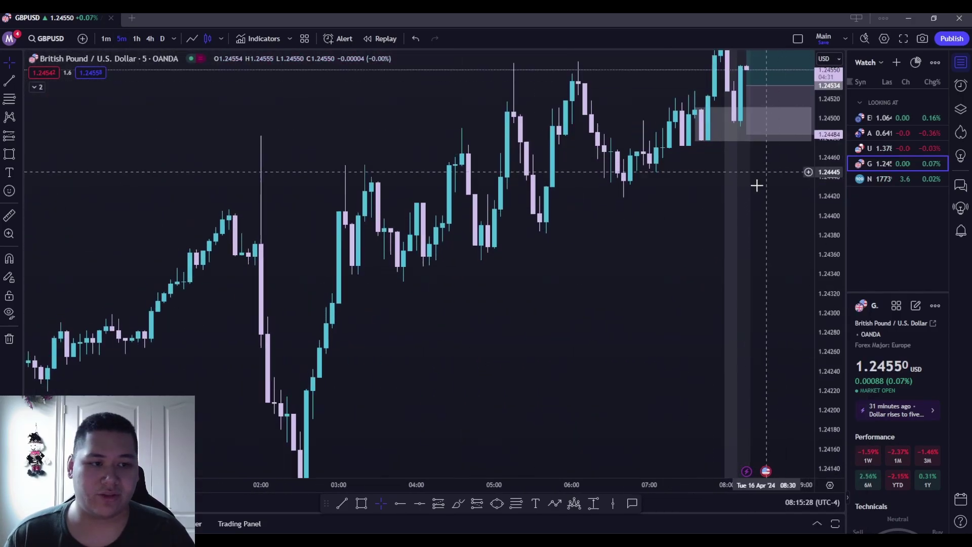
{"action": "left_click_drag", "start_coordinate": [594, 385], "coordinate": [579, 409]}
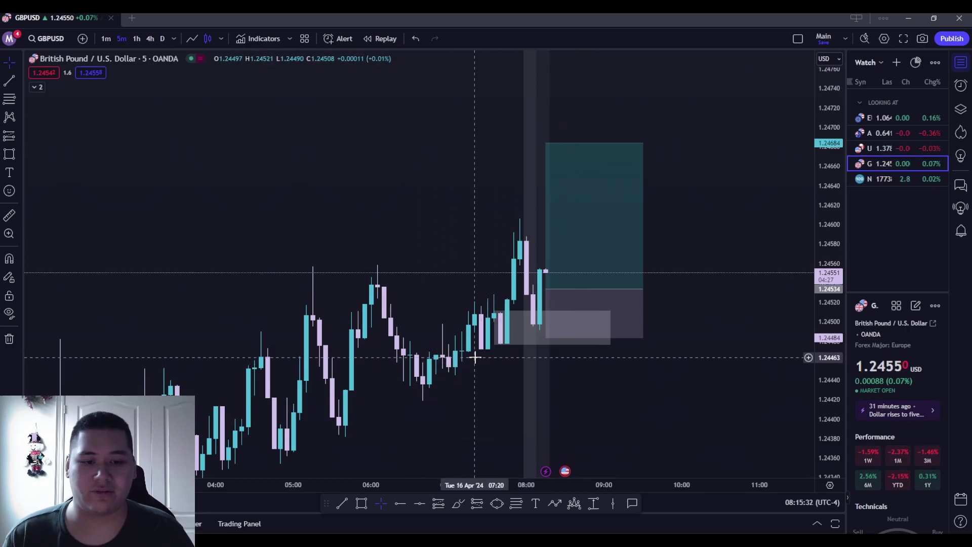
Flip through the EURUSD, GBPUSD, USDCAD and AUDUSD charts, ending back on GBPUSD
{"action": "left_click", "coordinate": [863, 117]}
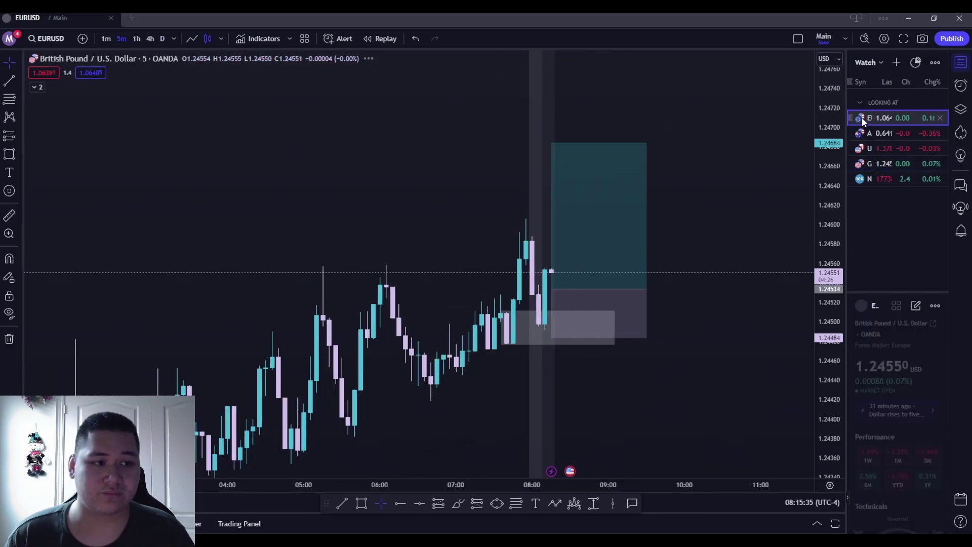
{"action": "left_click_drag", "start_coordinate": [625, 242], "coordinate": [633, 301]}
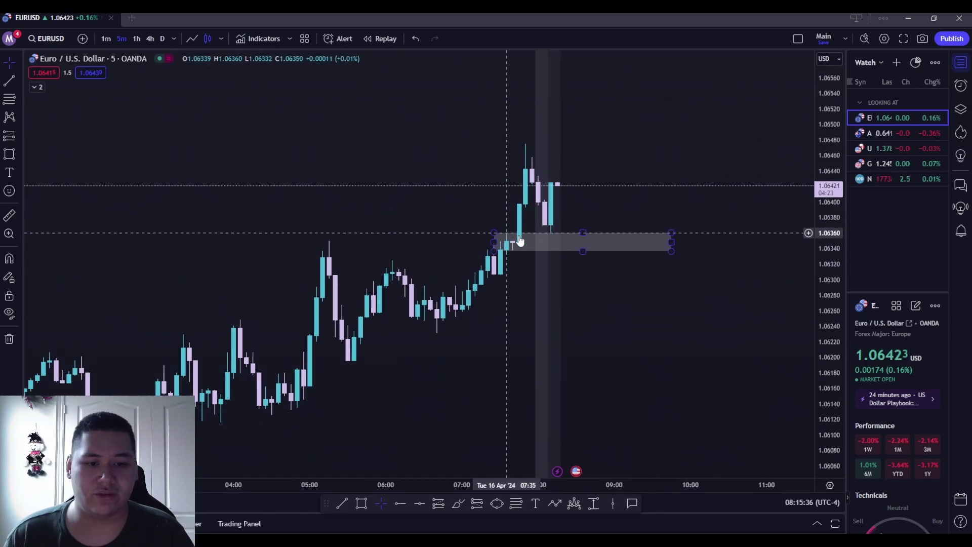
{"action": "left_click", "coordinate": [867, 163]}
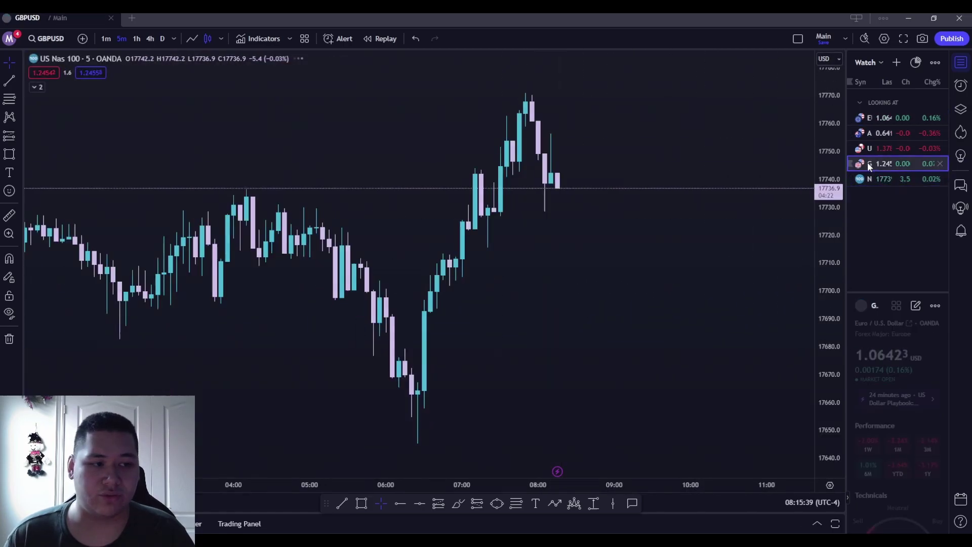
{"action": "left_click", "coordinate": [867, 145]}
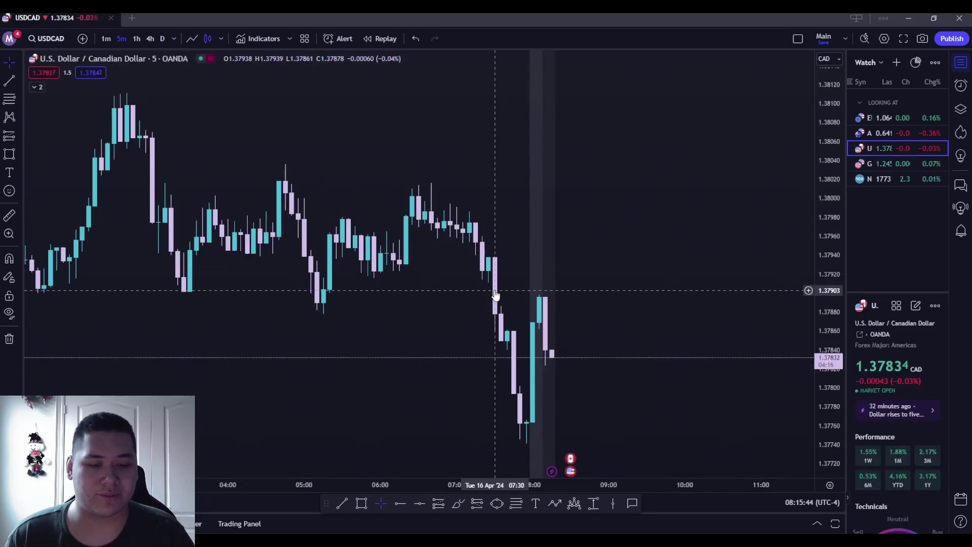
{"action": "left_click", "coordinate": [900, 130]}
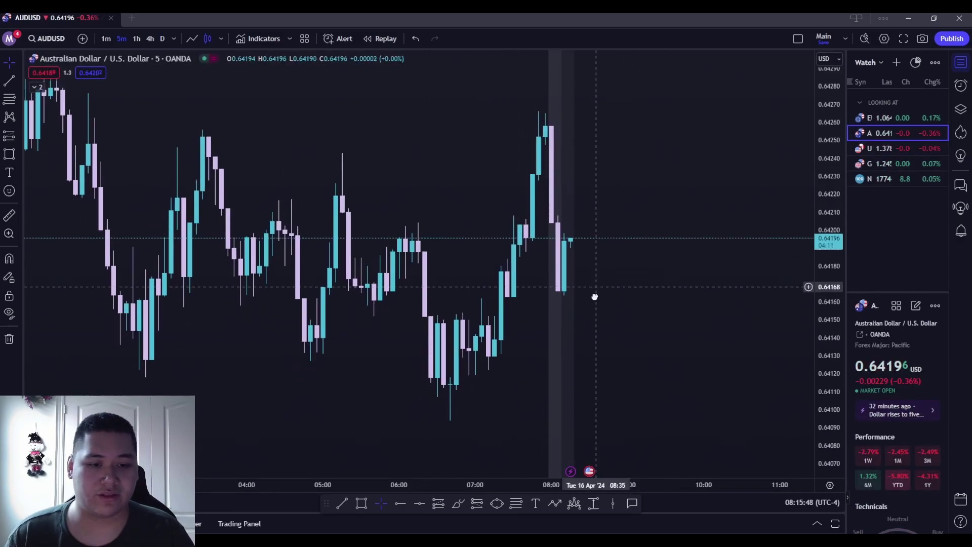
{"action": "left_click", "coordinate": [883, 148]}
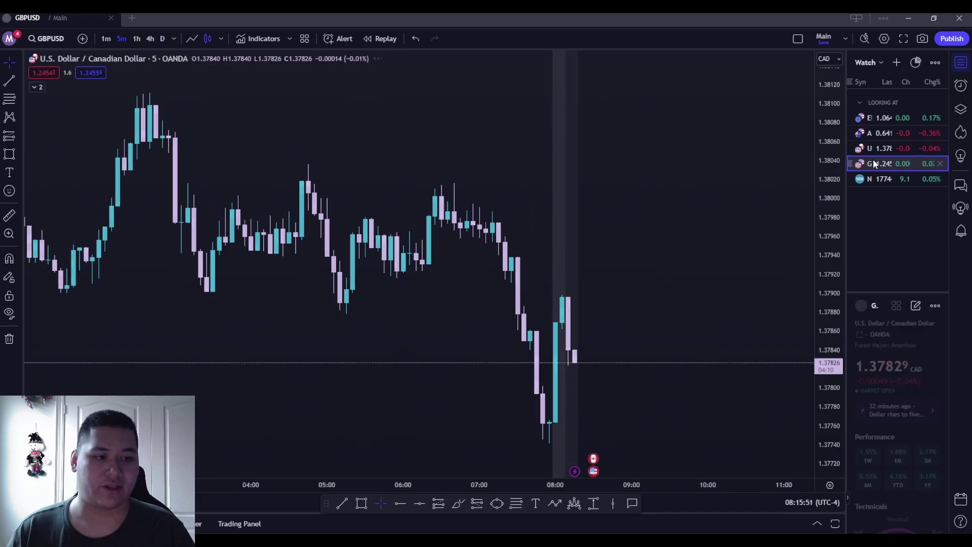
{"action": "key", "text": "Down"}
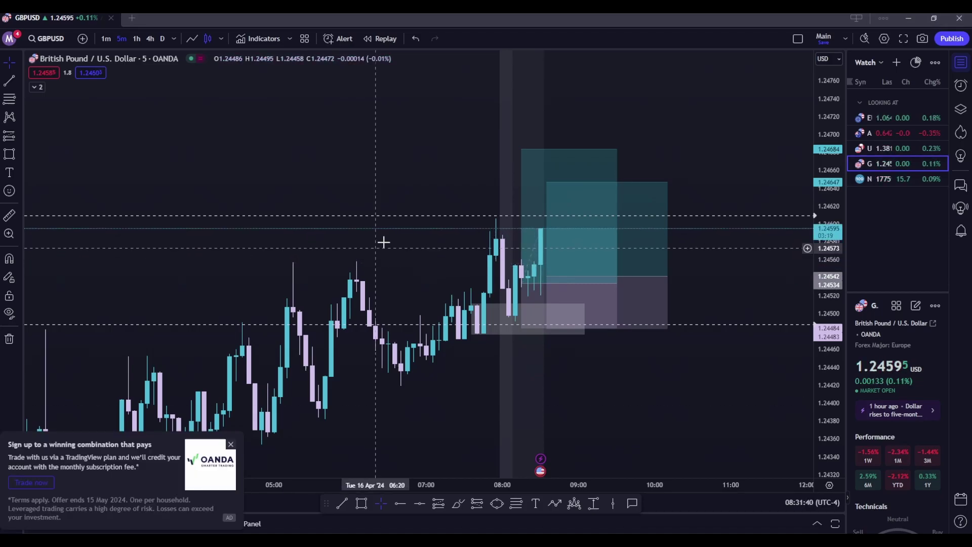
Drag the dashed alert line higher on the GBPUSD chart
{"action": "left_click_drag", "start_coordinate": [384, 215], "coordinate": [426, 148]}
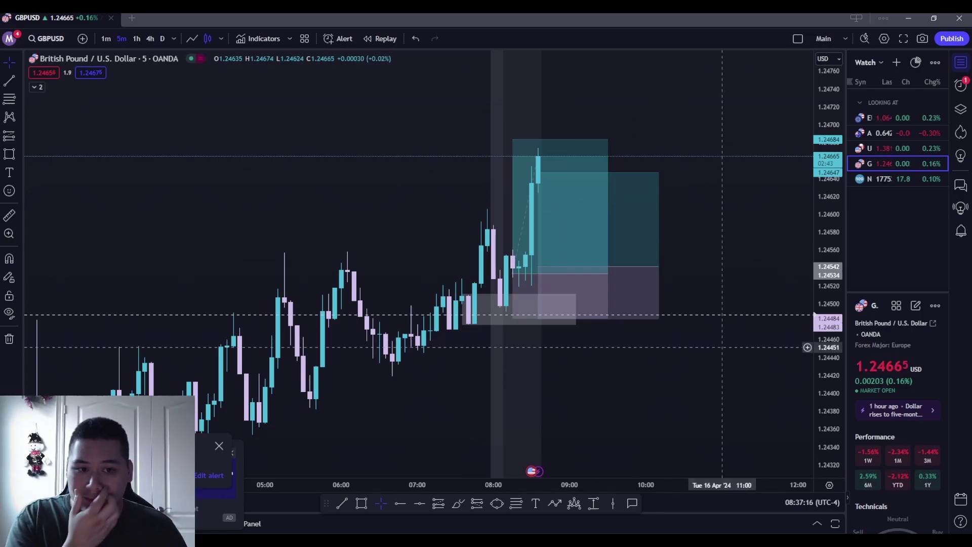
Dismiss the popup, delete the 'GBPUSD SL' alert, and widen the watchlist panel
{"action": "left_click", "coordinate": [231, 452]}
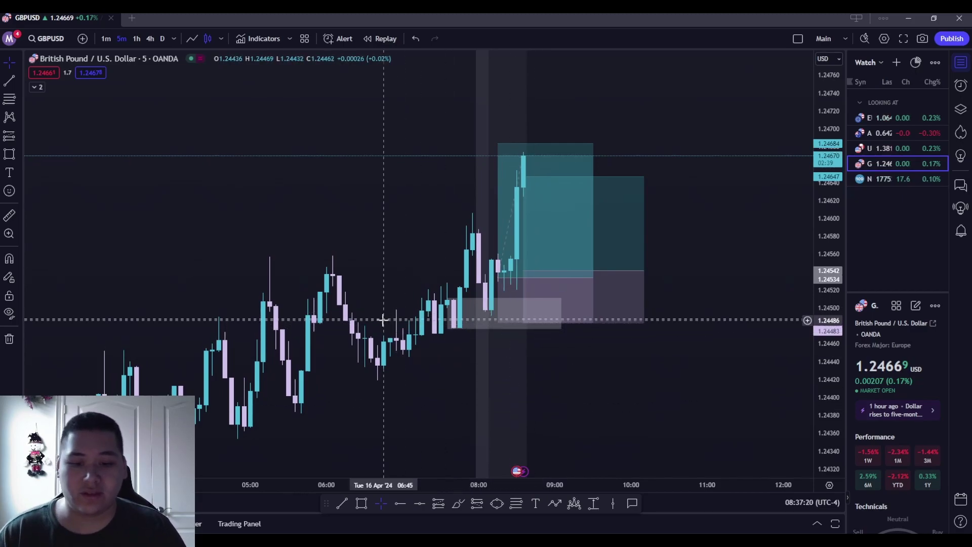
{"action": "key", "text": "Delete"}
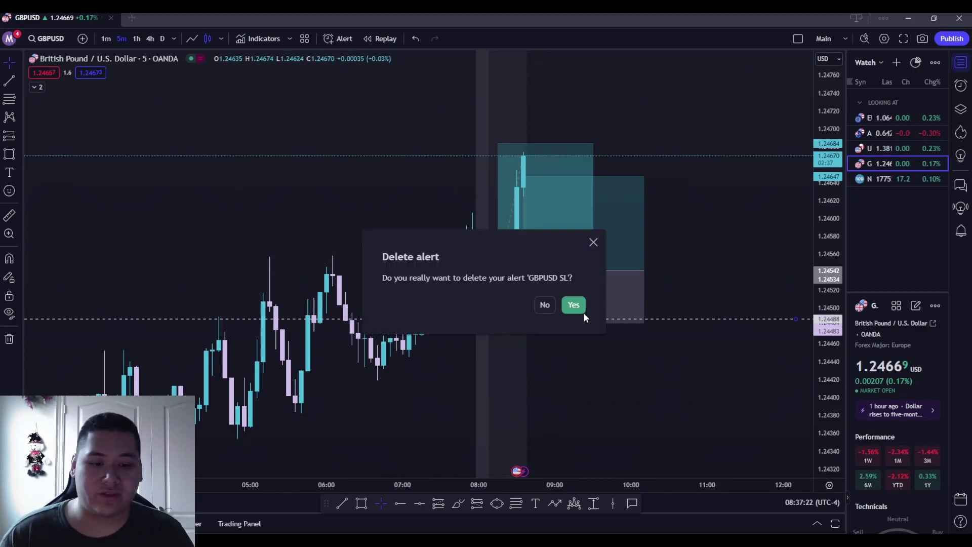
{"action": "left_click", "coordinate": [578, 307]}
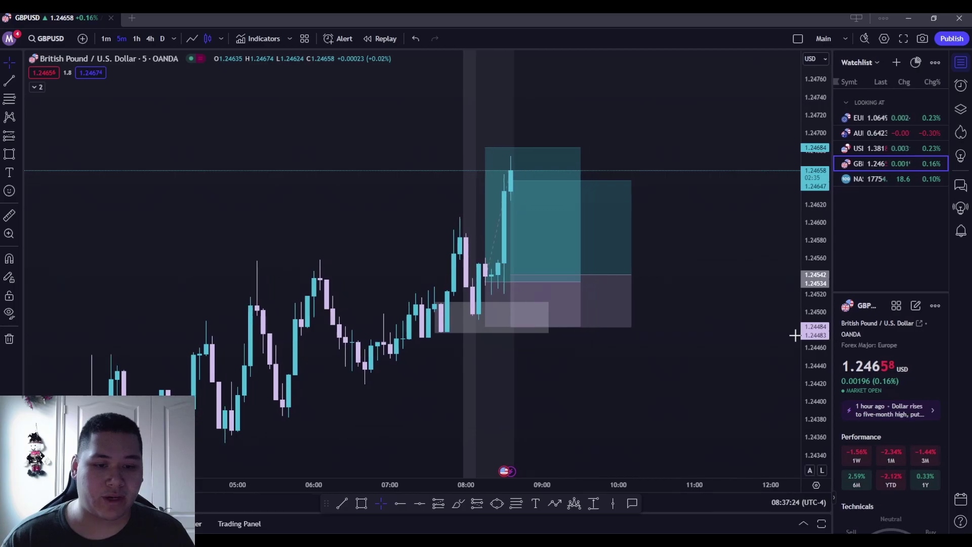
{"action": "left_click_drag", "start_coordinate": [847, 349], "coordinate": [845, 309]}
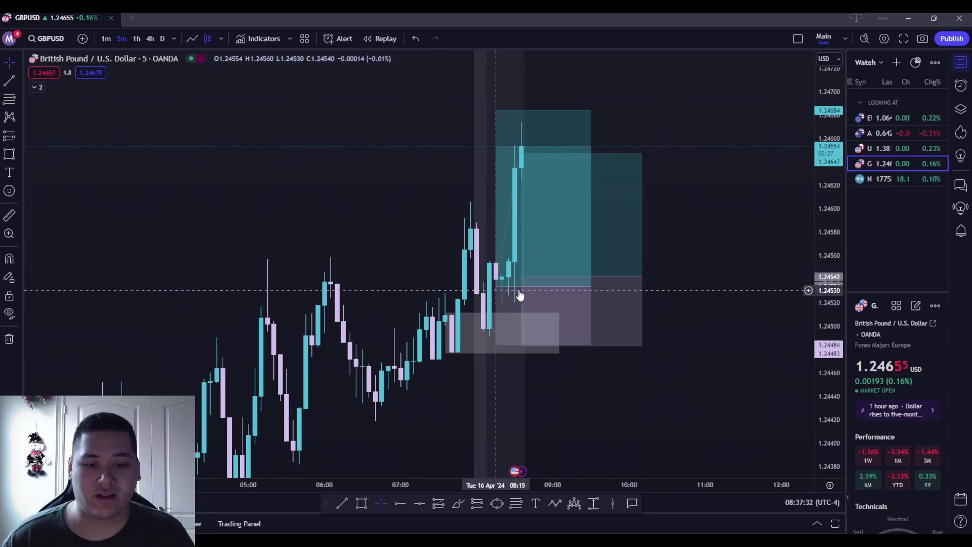
Zoom in and anchor a Path line at about 1.2444 below the position boxes
{"action": "scroll", "coordinate": [553, 331], "scroll_direction": "up", "scroll_amount": 2}
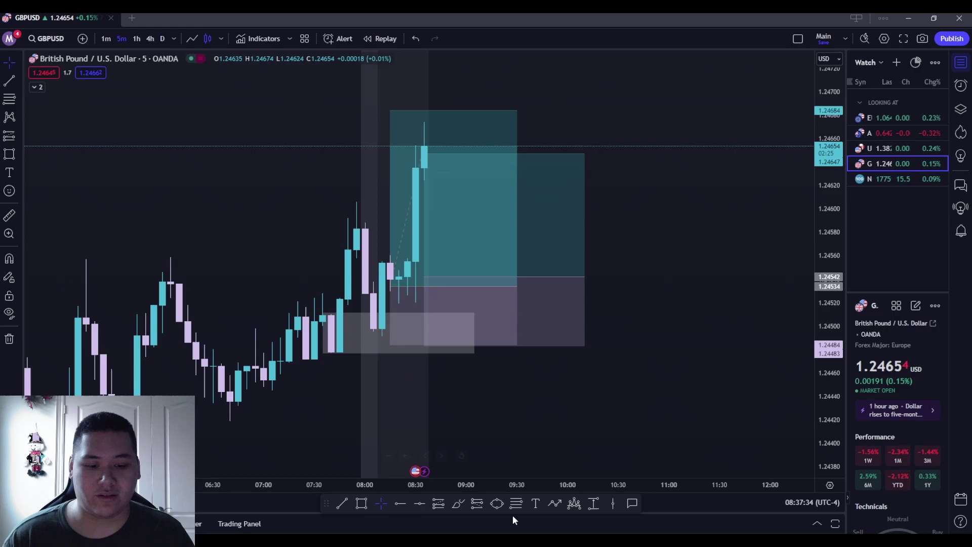
{"action": "left_click", "coordinate": [557, 503]}
{"action": "left_click", "coordinate": [491, 396]}
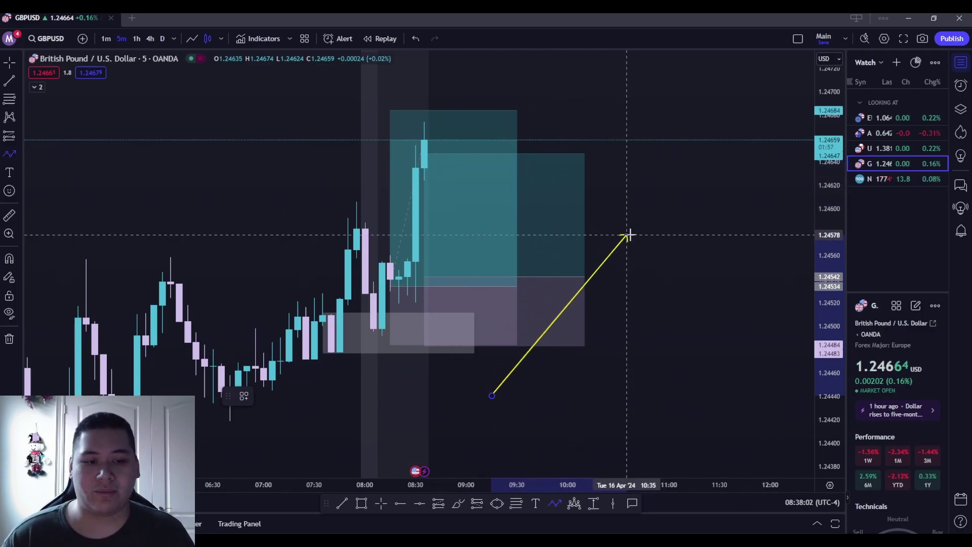
Cancel the unfinished path, nudge the chart and price scale, then cancel Path again
{"action": "key", "text": "Escape"}
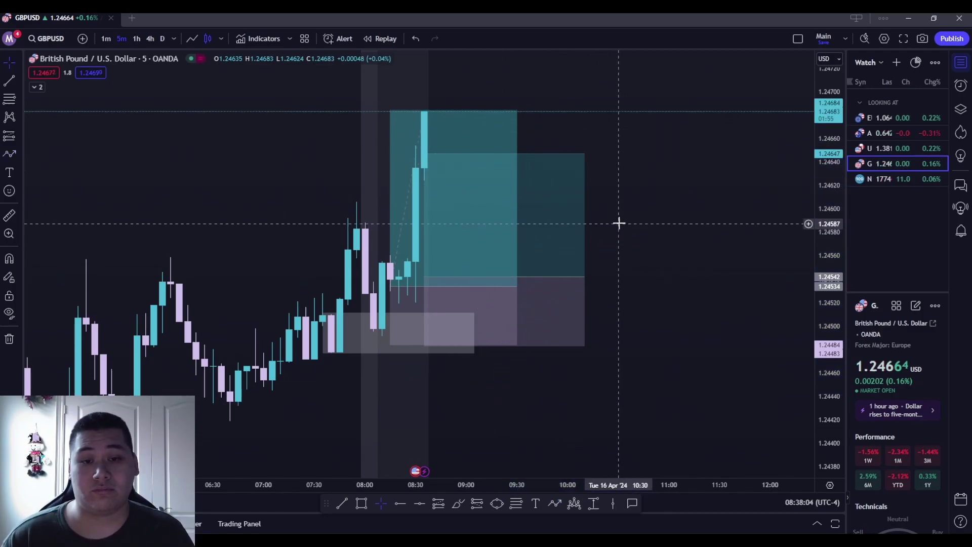
{"action": "left_click_drag", "start_coordinate": [641, 152], "coordinate": [650, 165]}
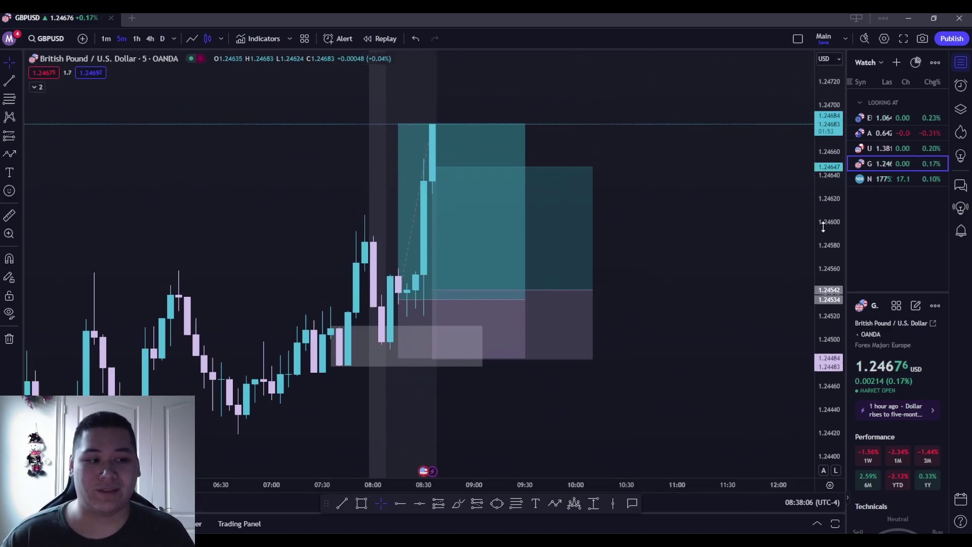
{"action": "mouse_move", "coordinate": [822, 227]}
{"action": "left_mouse_down"}
{"action": "mouse_move", "coordinate": [687, 183]}
{"action": "mouse_move", "coordinate": [570, 266]}
{"action": "left_mouse_up"}
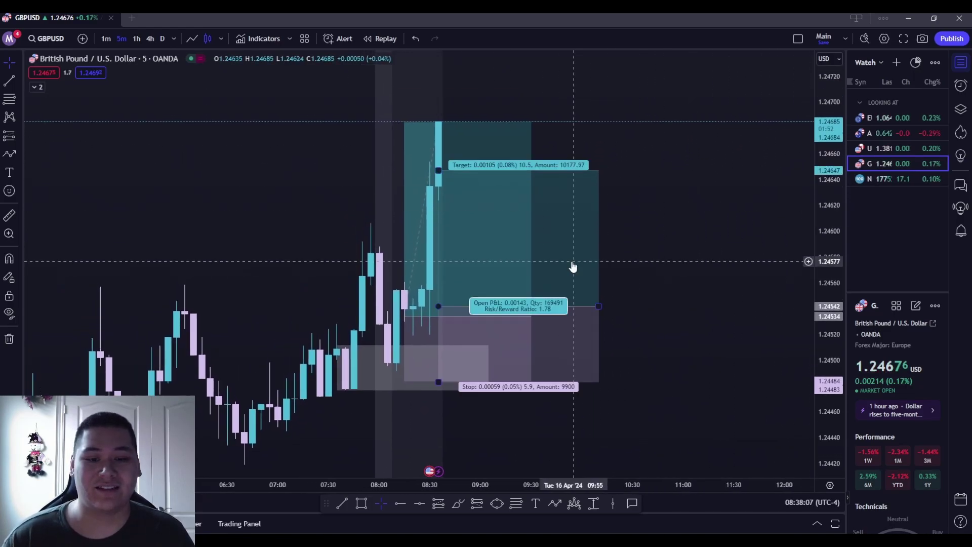
{"action": "left_click", "coordinate": [555, 504]}
{"action": "key", "text": "Escape"}
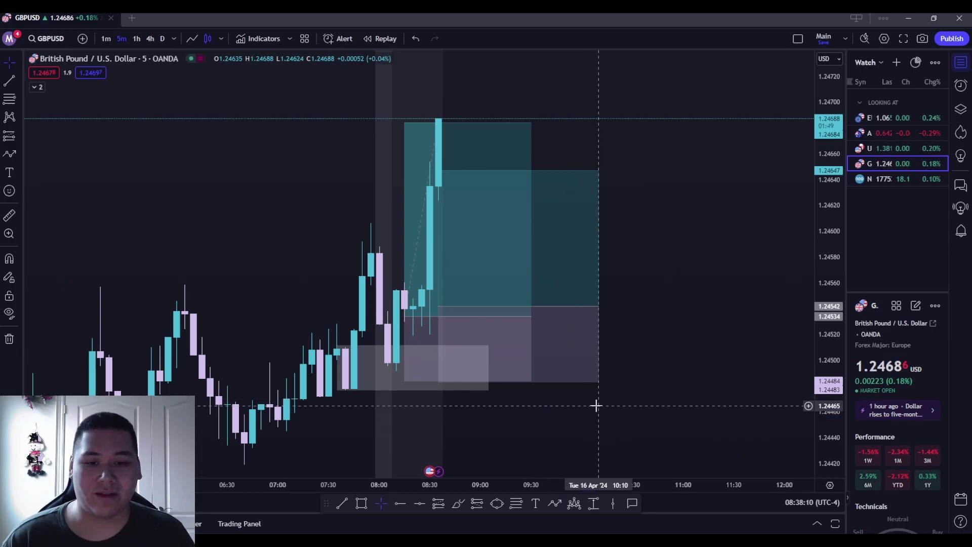